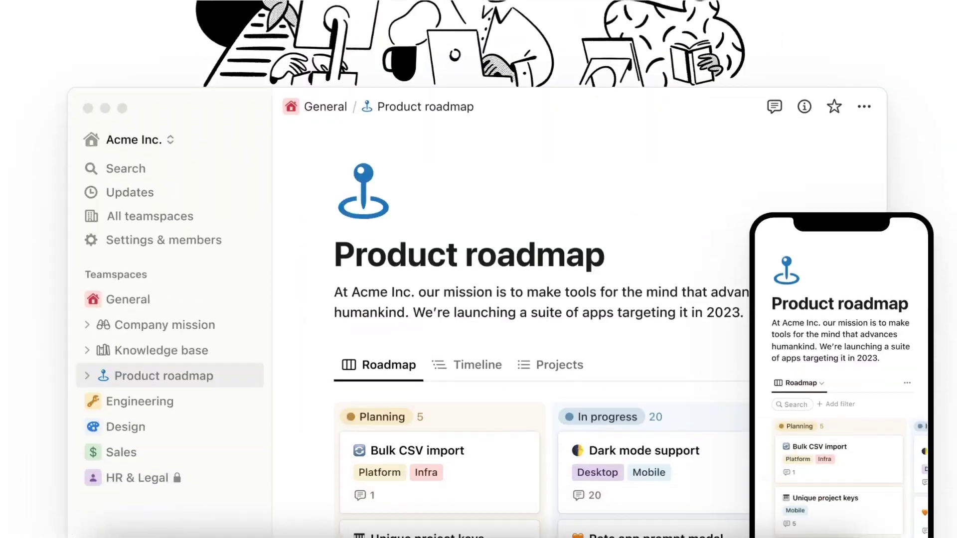
Step: Add a board database view block backed by a new database on the Example page
scroll(479, 269, down, 10)
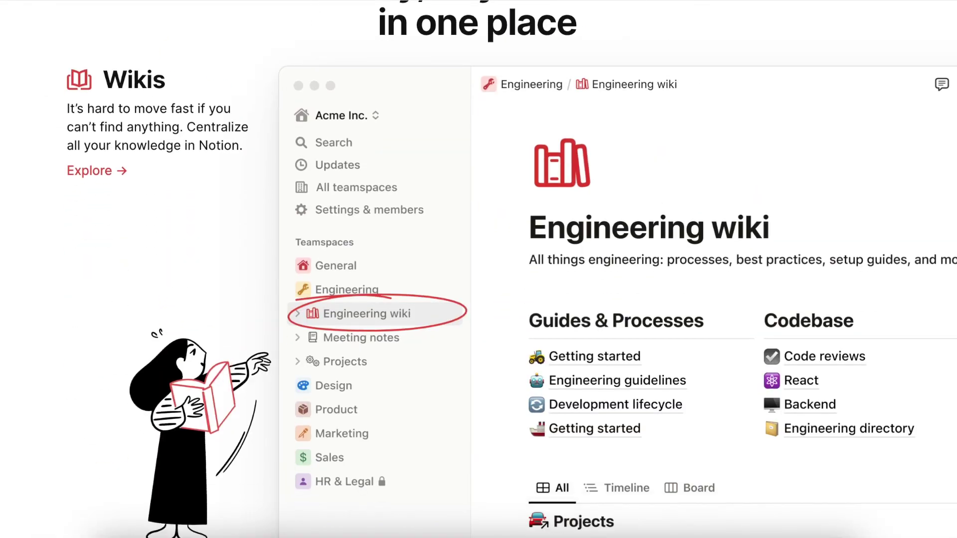
scroll(479, 270, down, 12)
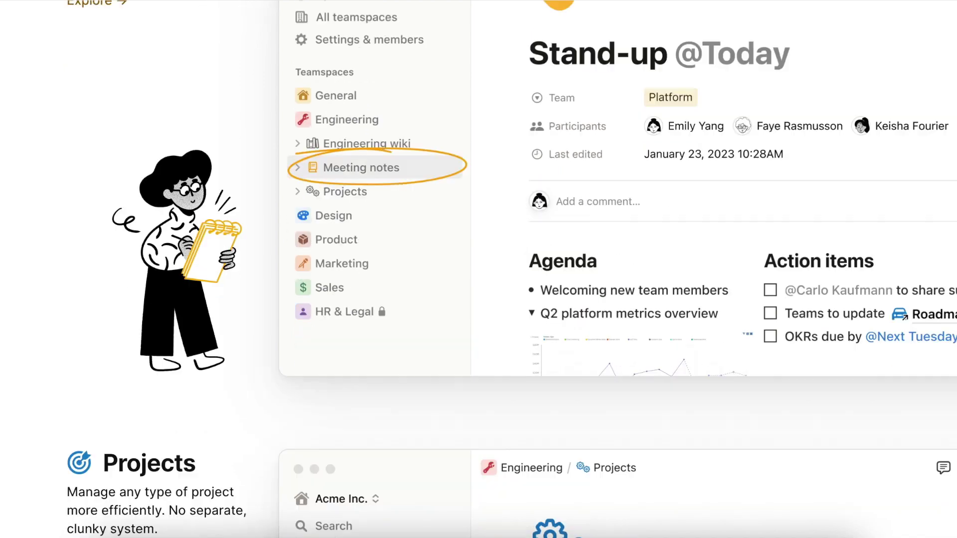
scroll(478, 270, down, 15)
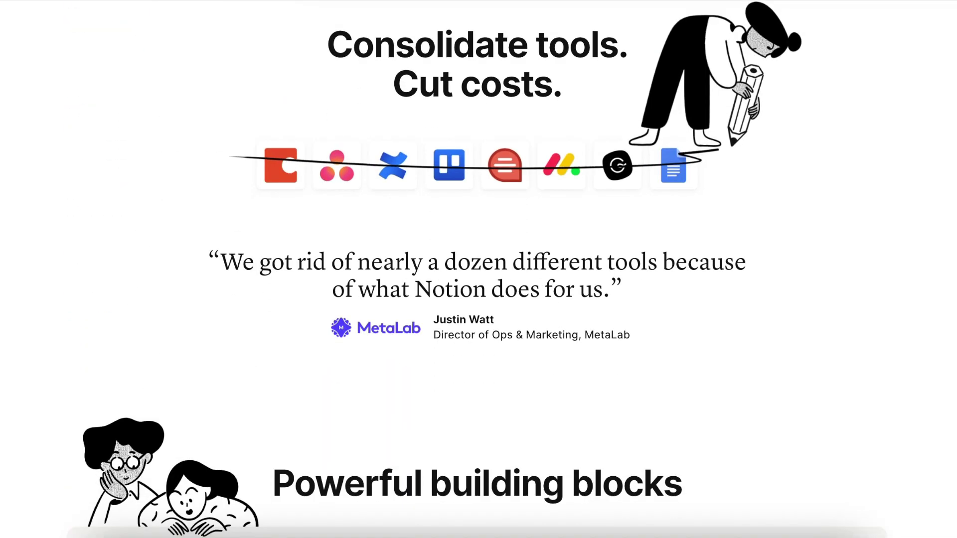
scroll(478, 269, down, 5)
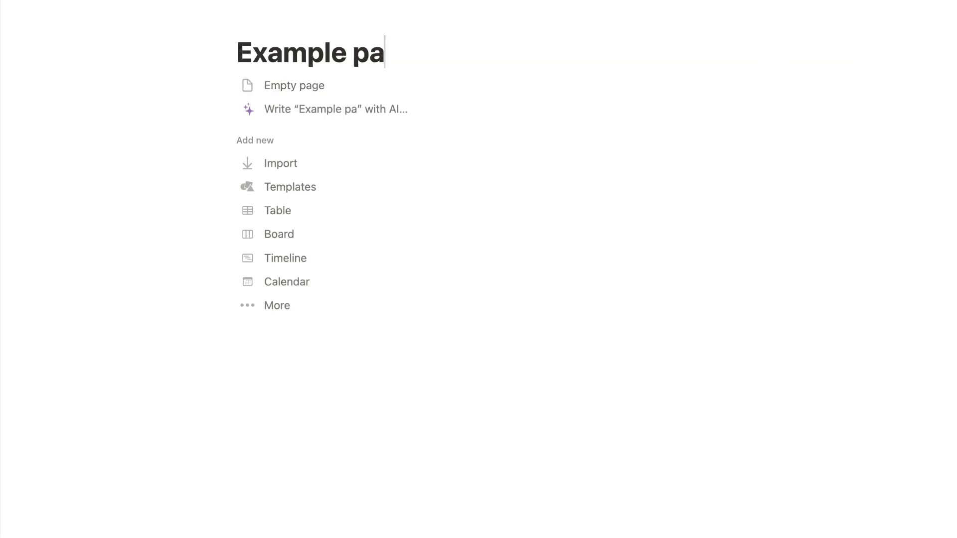
text(ge)
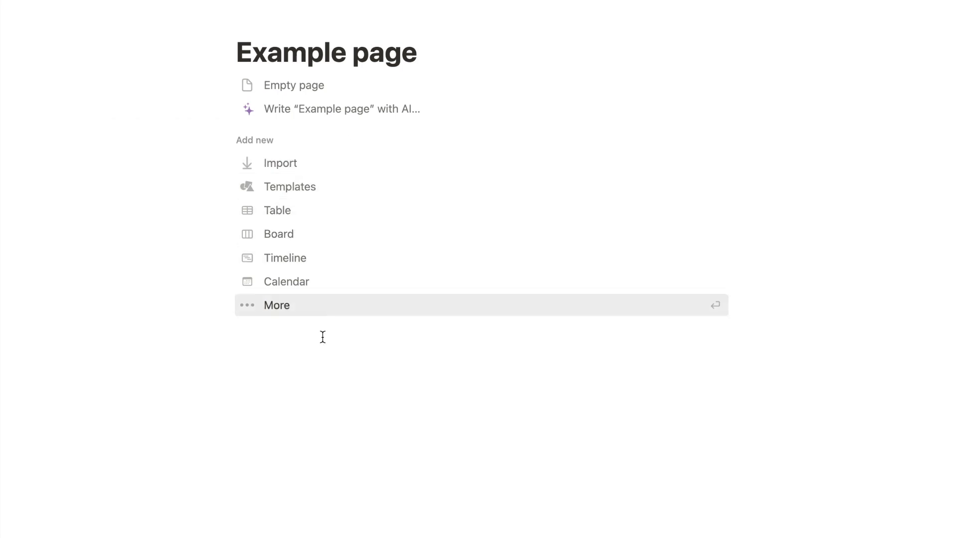
click(351, 308)
scroll(354, 309, down, 3)
click(352, 306)
click(585, 247)
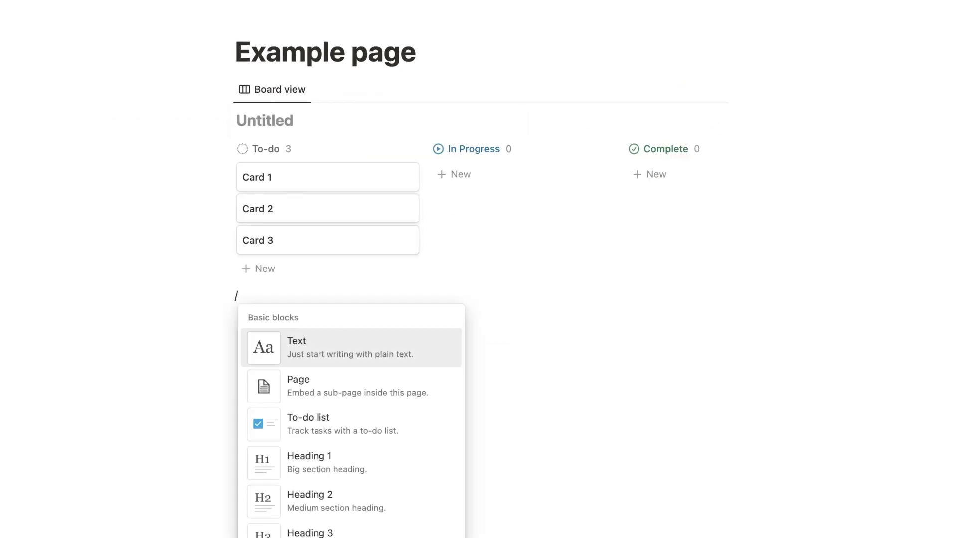
Step: Insert a list view and a table view with a new database, then start another / block
text(lis)
key(Return)
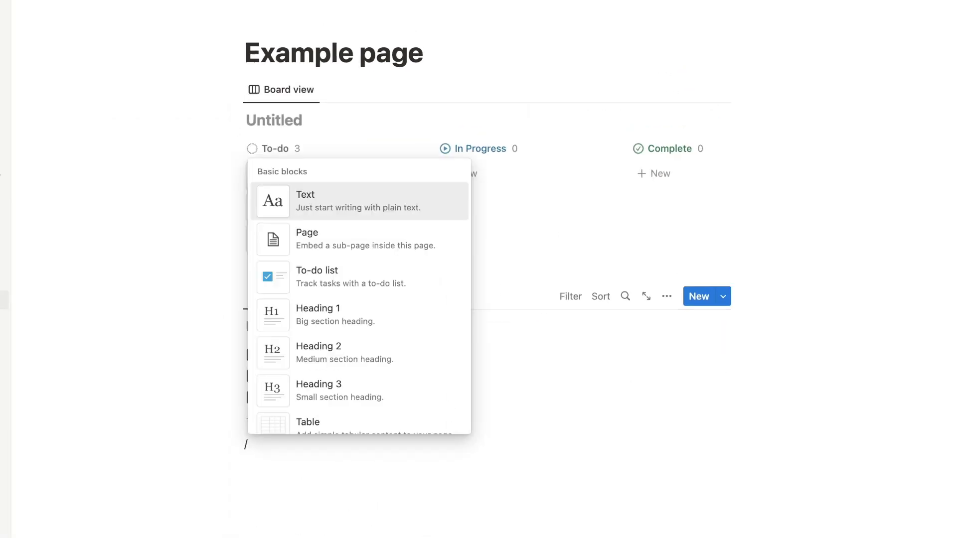
text(tab)
scroll(497, 448, down, 4)
click(372, 265)
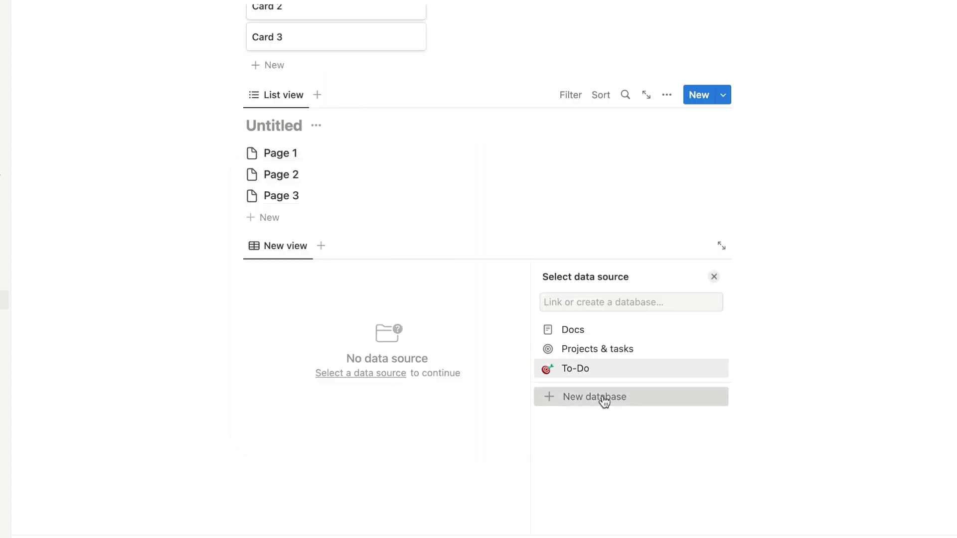
click(605, 399)
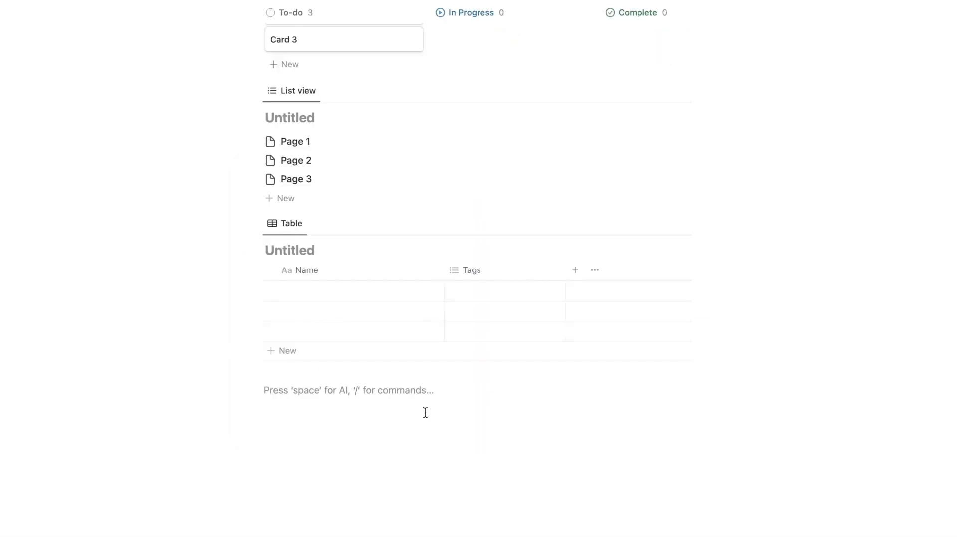
text(/li)
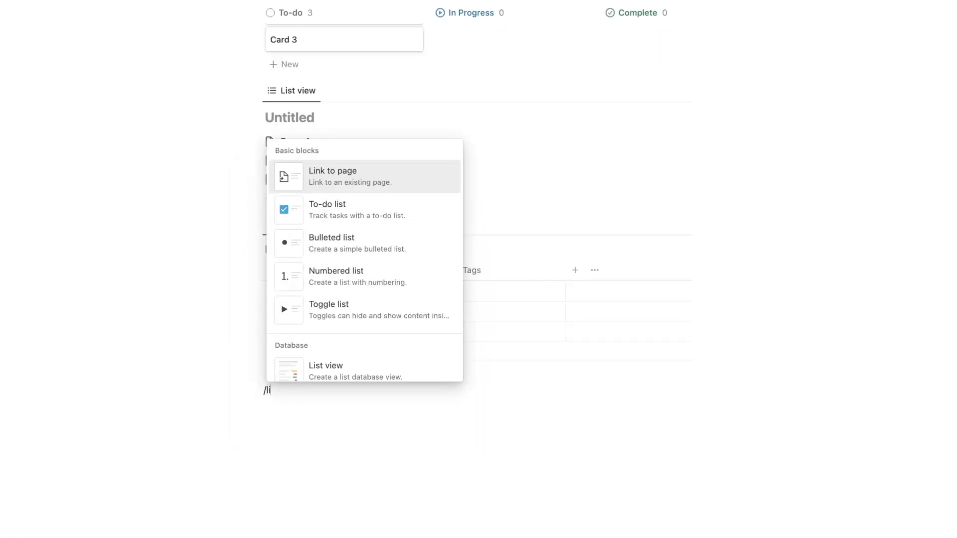
scroll(398, 267, down, 15)
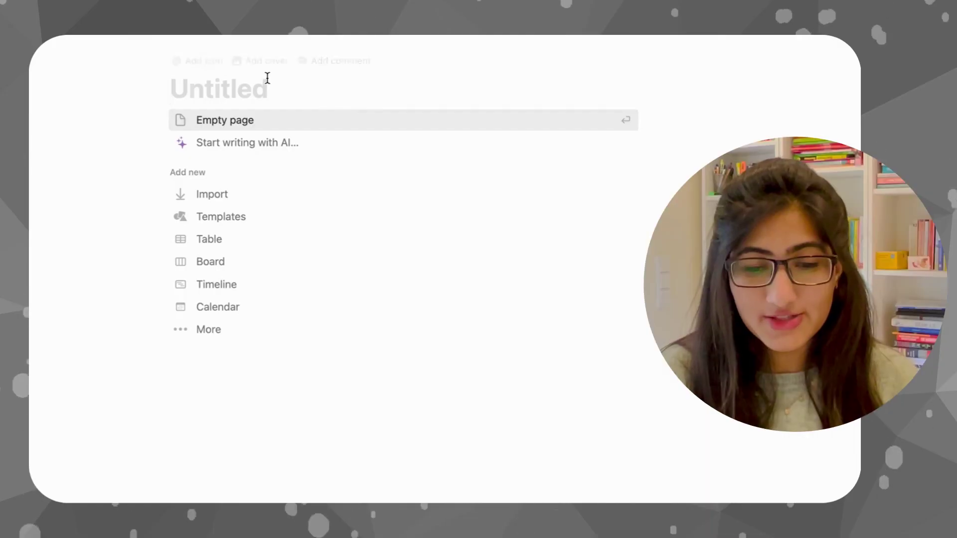
Step: Enter 'Practice Notion AI' as the new page's title
text(Practice)
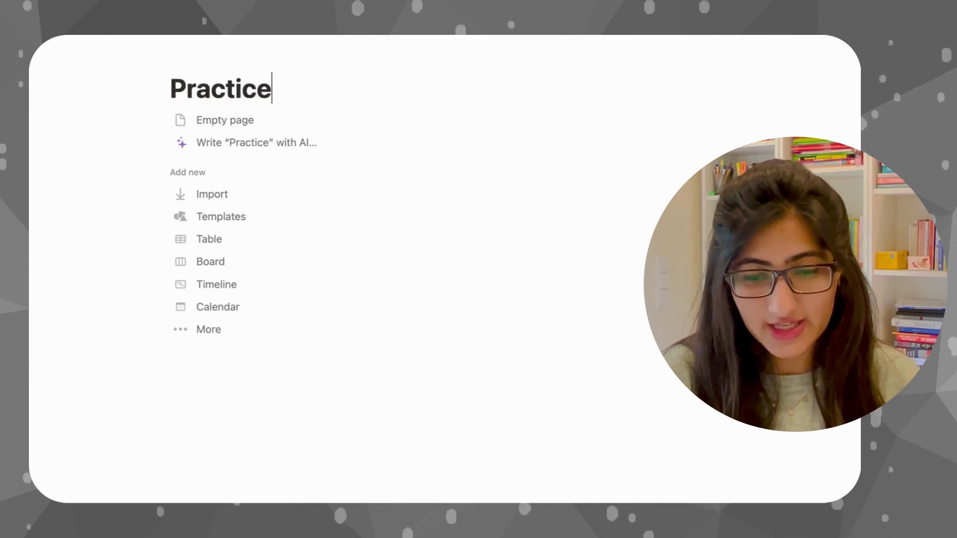
text( Notion )
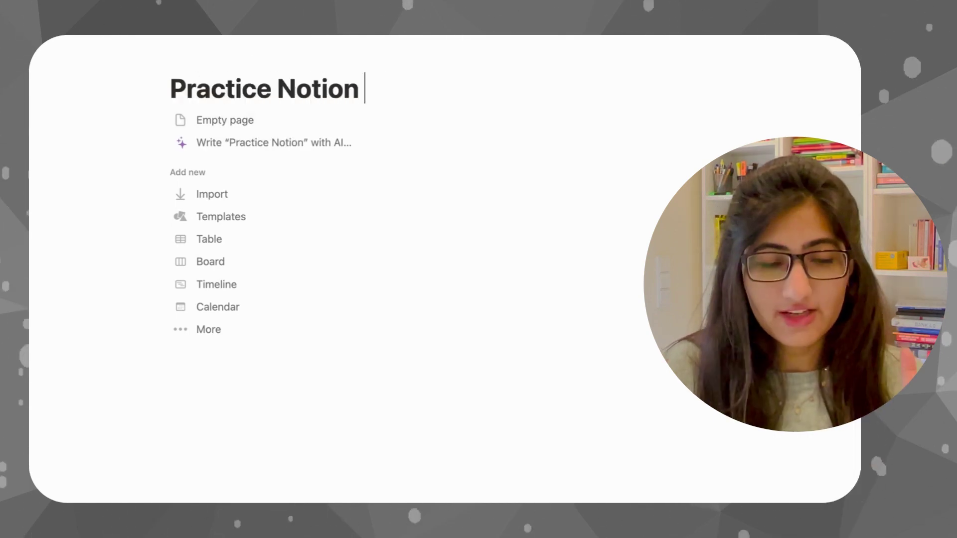
text(AI)
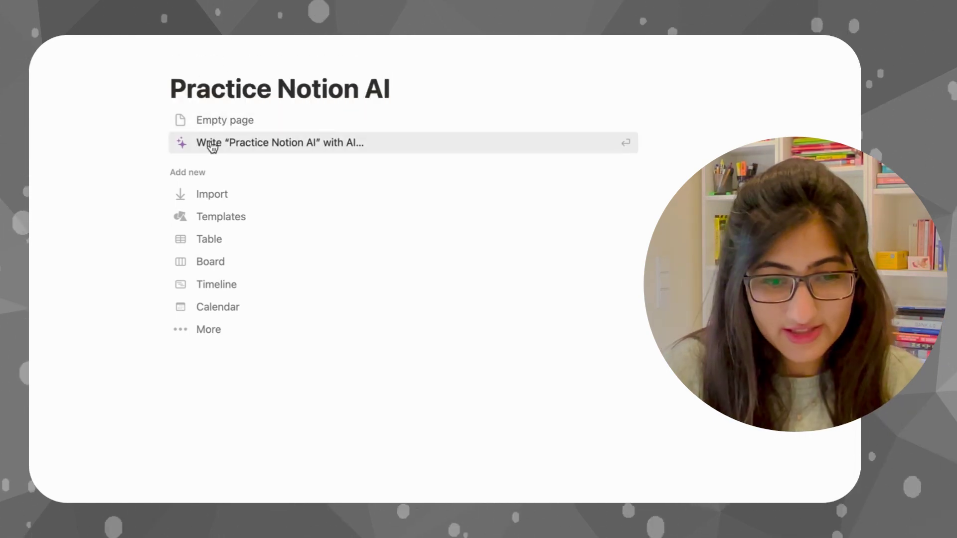
Step: Prompt Notion AI to tell the pros and cons of studying in the USA
click(213, 146)
key(Escape)
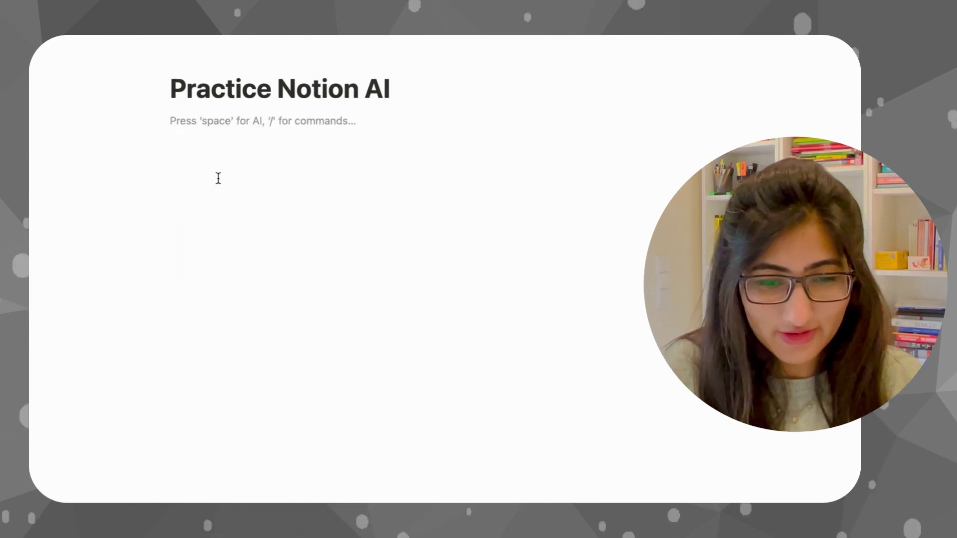
key(space)
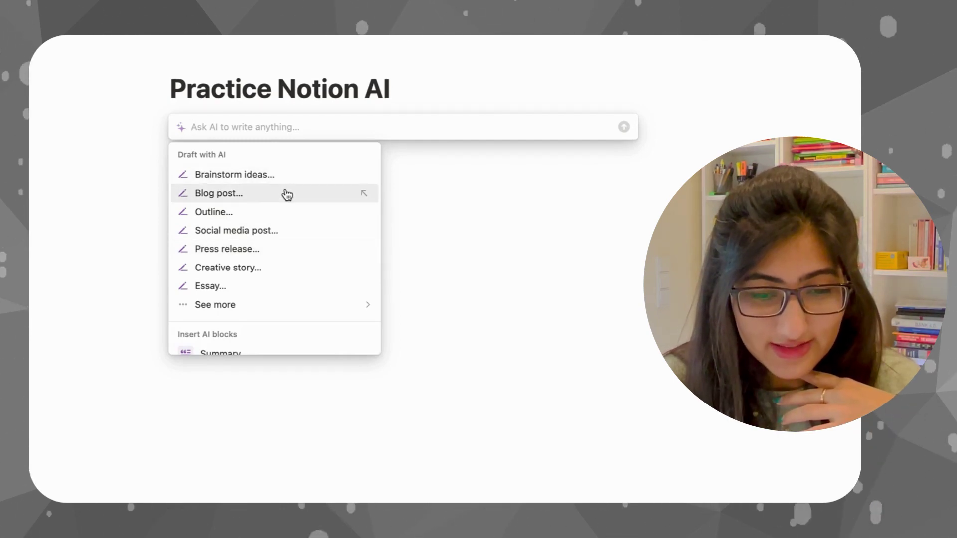
scroll(268, 285, down, 1)
mouse_move(271, 284)
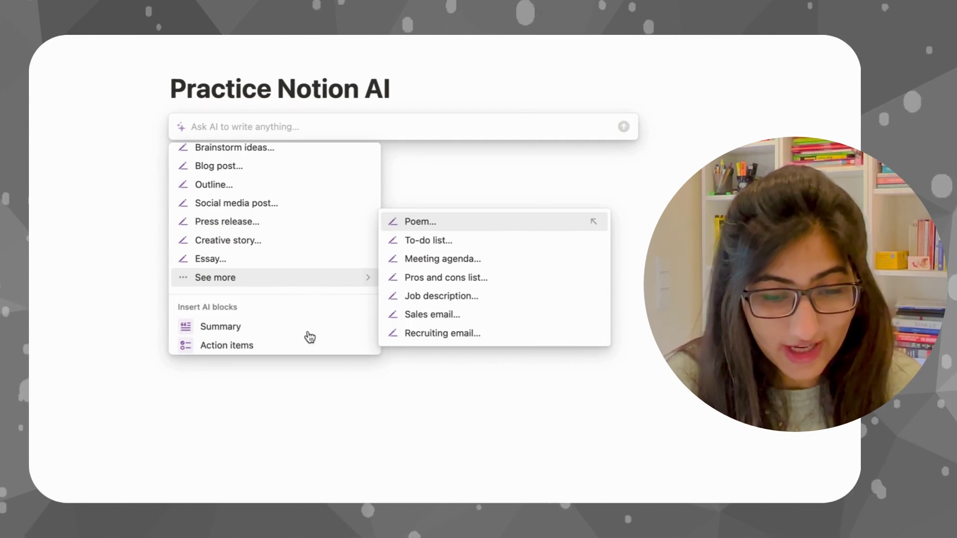
text(Tell me the pros and cons of studying in the USA)
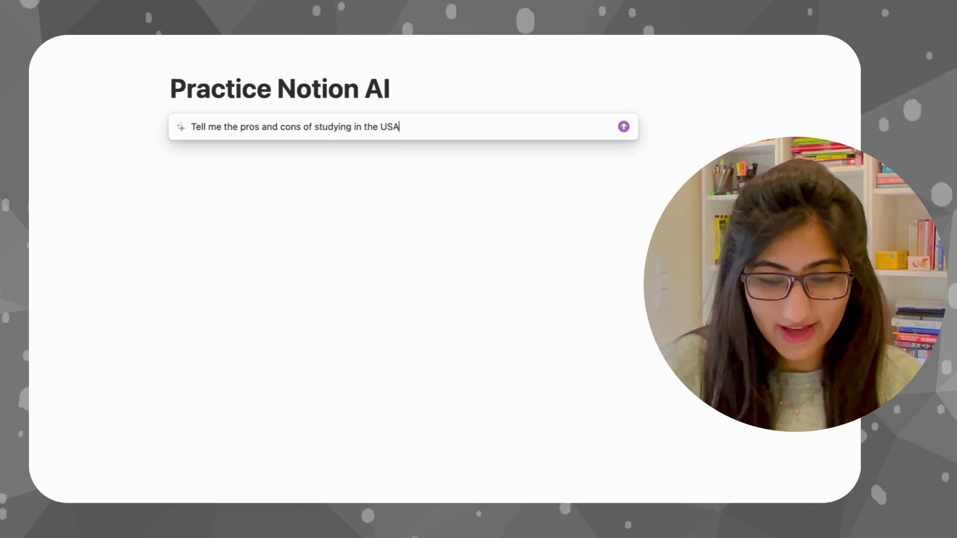
key(Return)
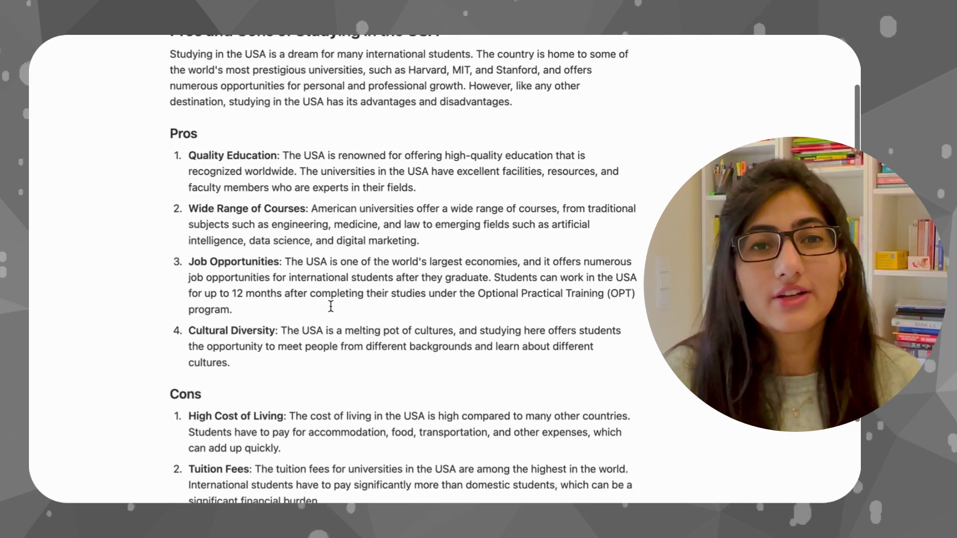
Step: Scroll back up to review the AI-written Pros and Cons sections
scroll(627, 291, up, 3)
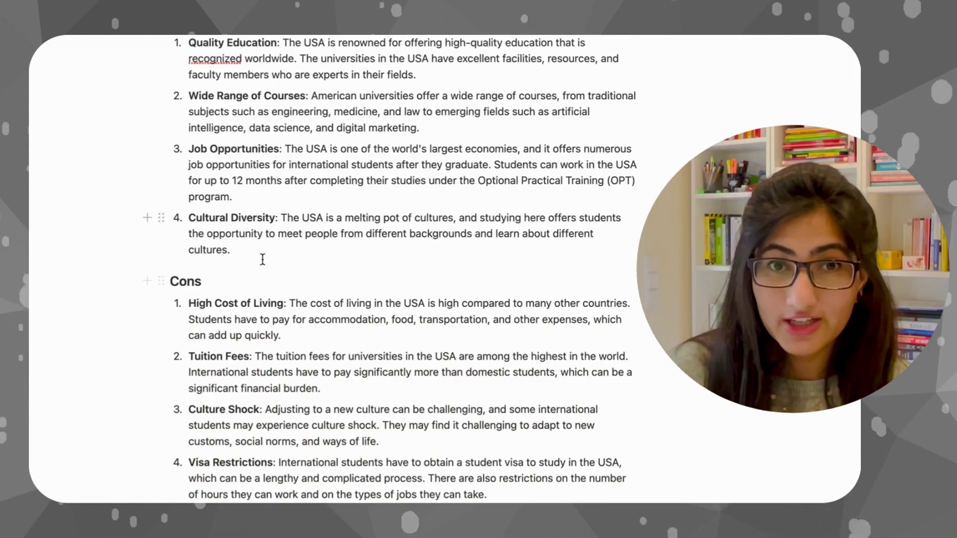
Step: Lengthen the Job Opportunities and Cultural Diversity pros with AI Make longer, replacing the original text
drag(261, 252, 190, 147)
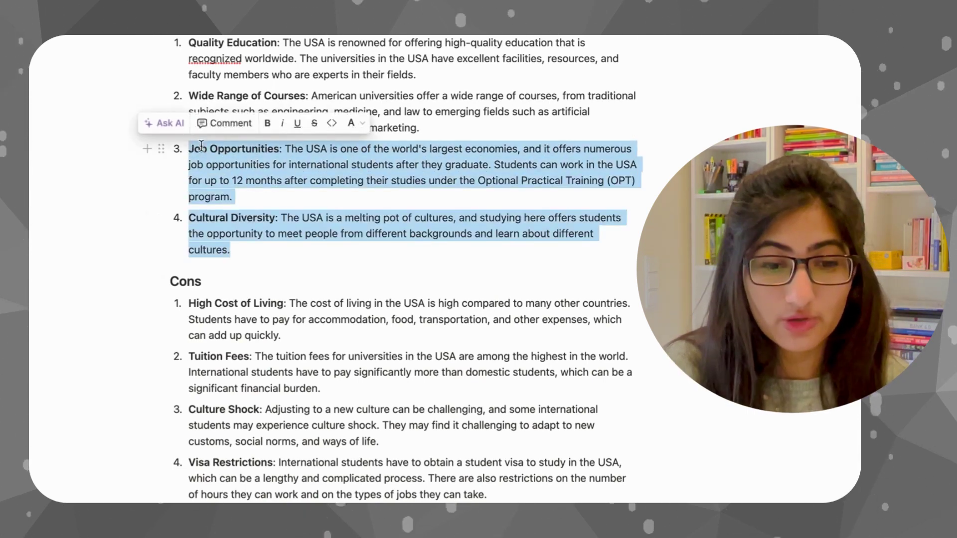
click(168, 128)
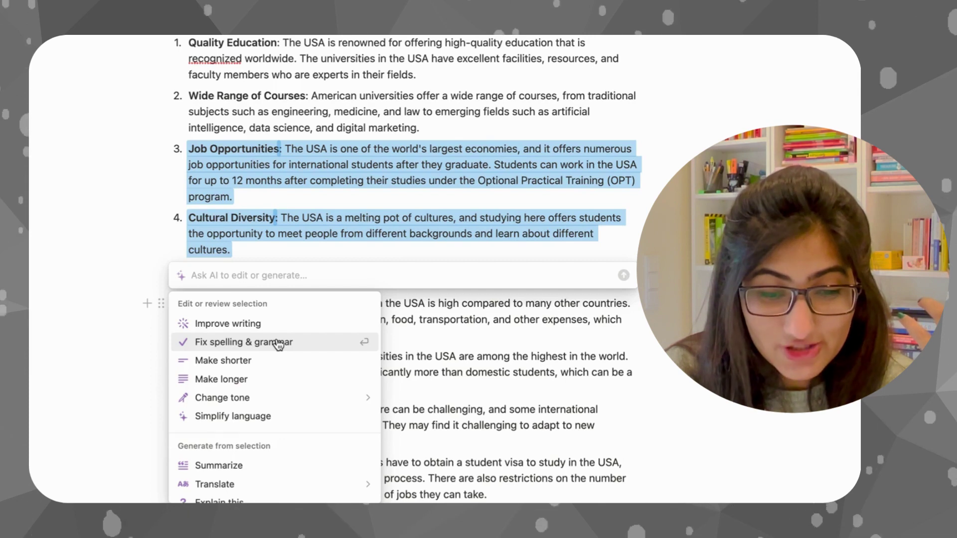
scroll(289, 359, down, 2)
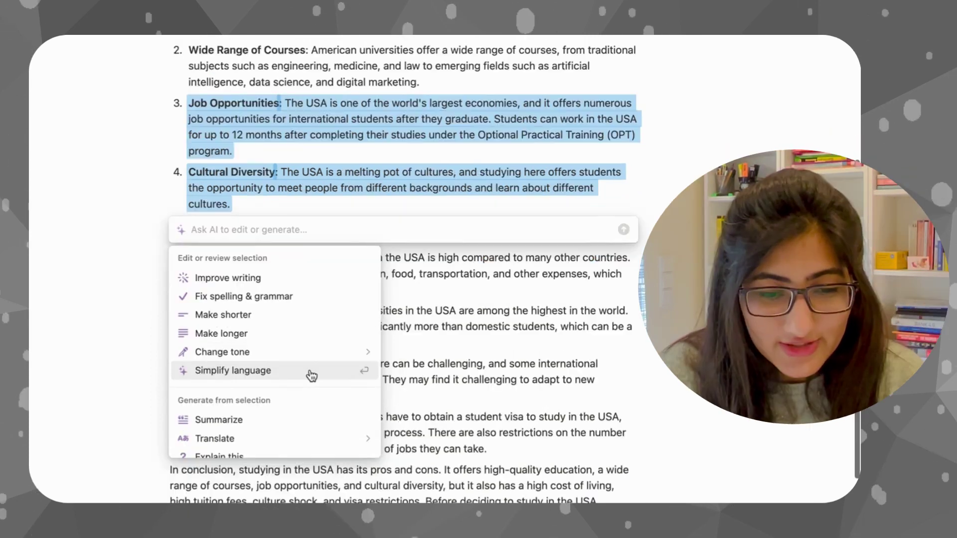
click(310, 344)
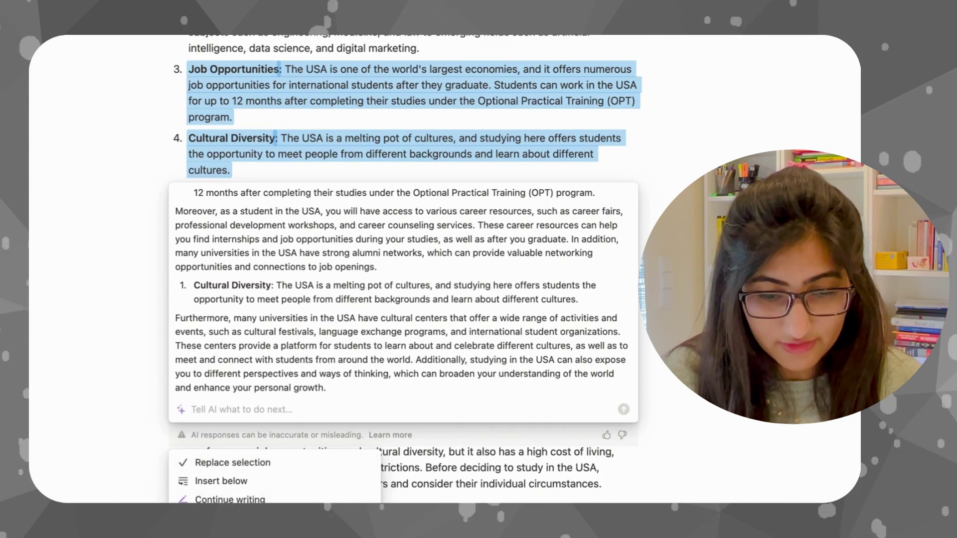
click(282, 469)
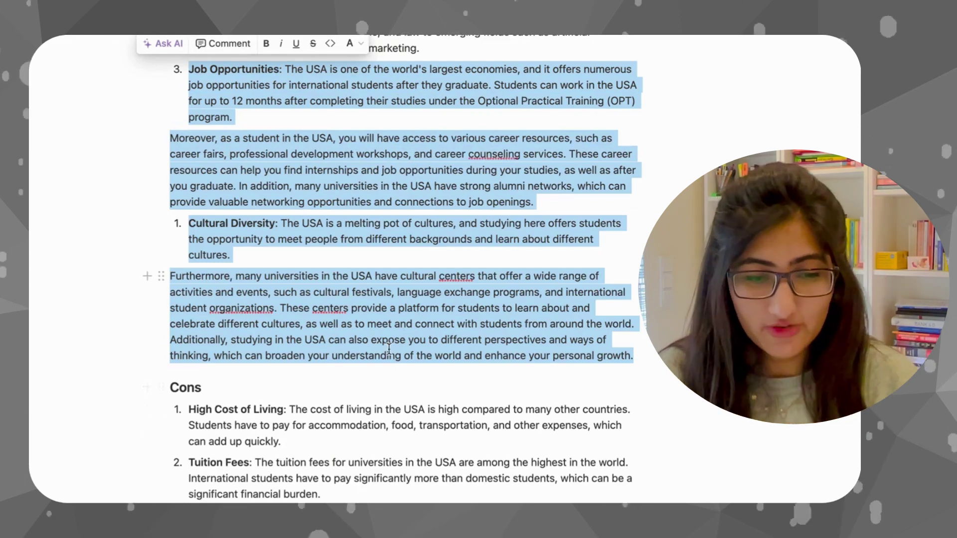
click(389, 347)
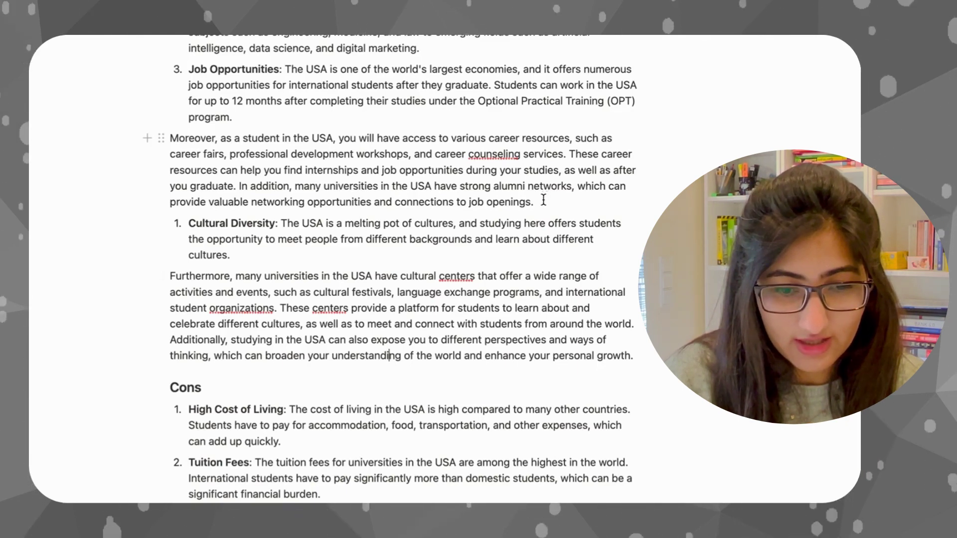
Step: Rewrite the expanded Job Opportunities text and paragraph in a Friendly tone with Ask AI
drag(543, 199, 185, 70)
click(166, 38)
mouse_move(222, 351)
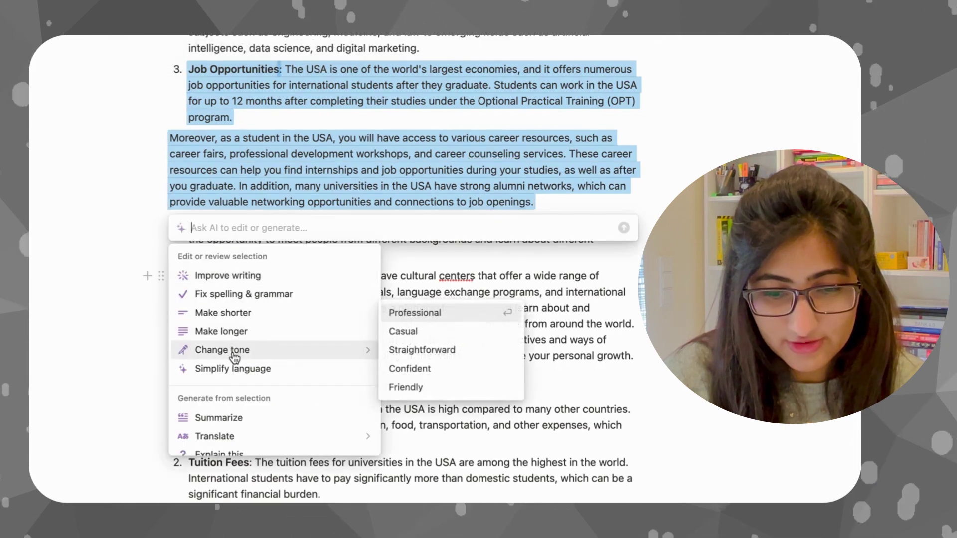
click(406, 387)
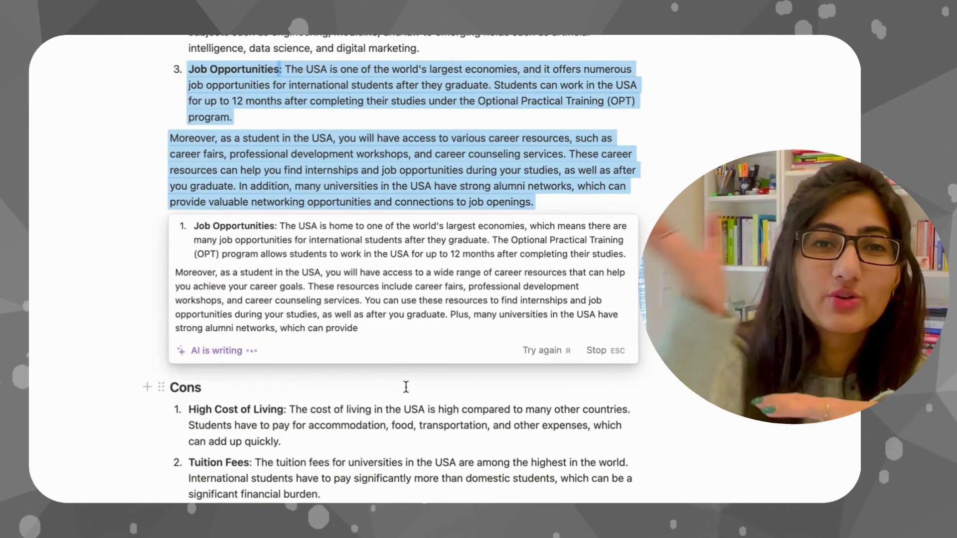